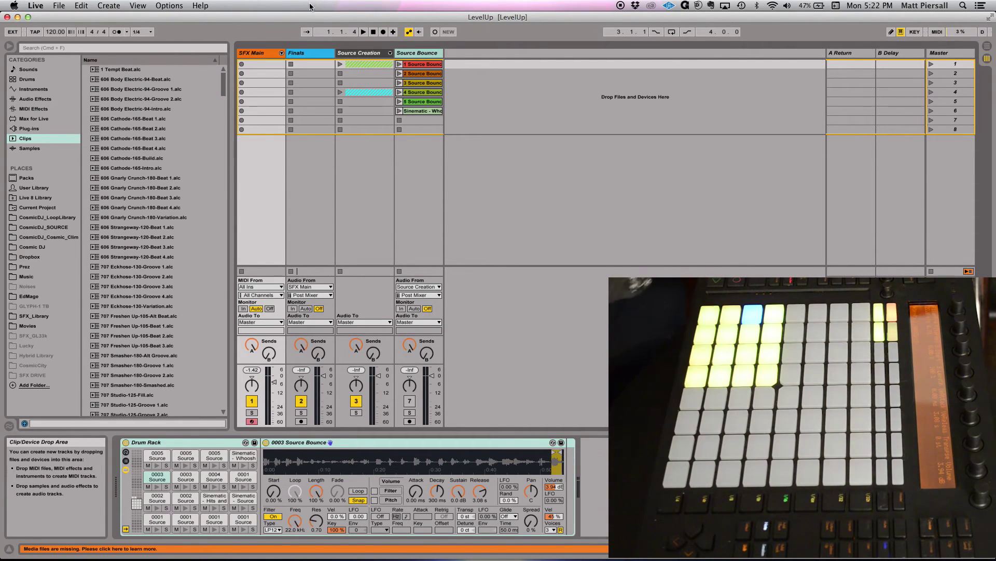
Step: Audition the three bottom-row 0001 Source pads in the SFX Main drum rack
click(261, 54)
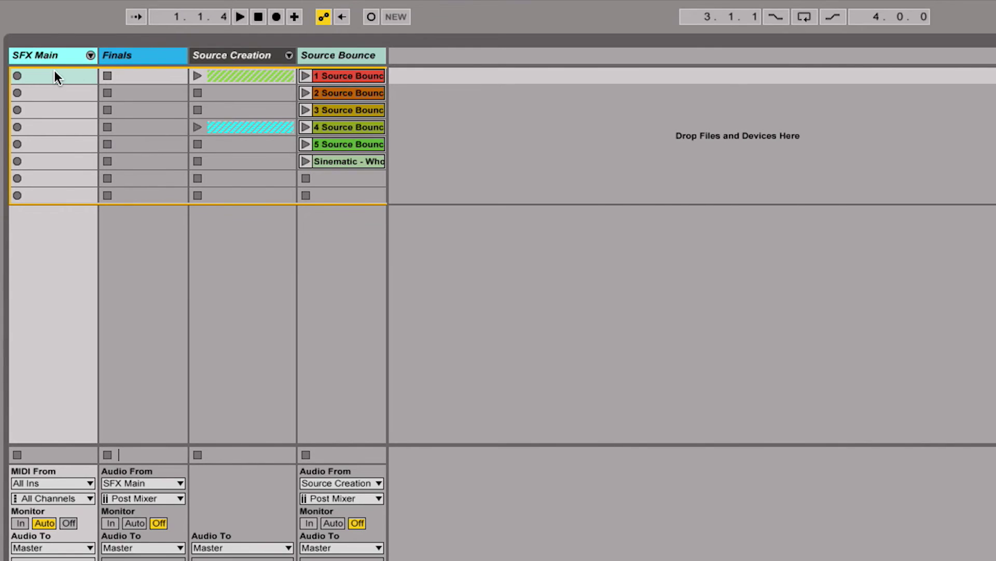
click(89, 54)
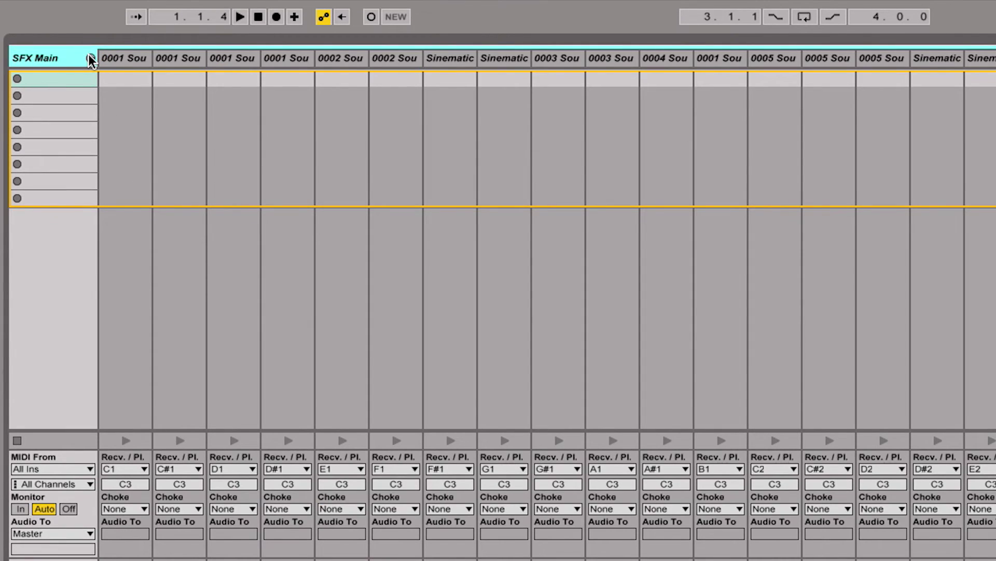
click(89, 55)
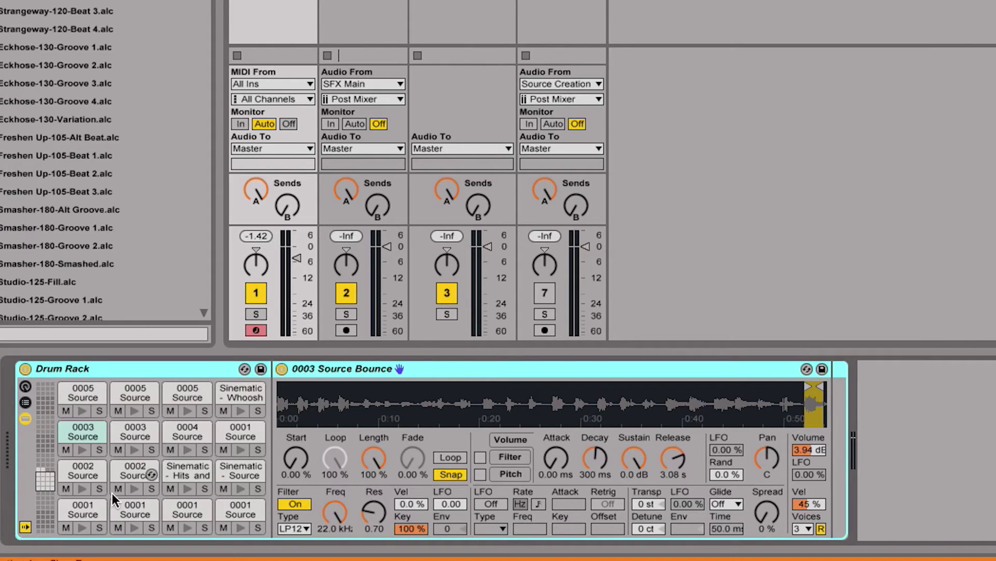
click(79, 506)
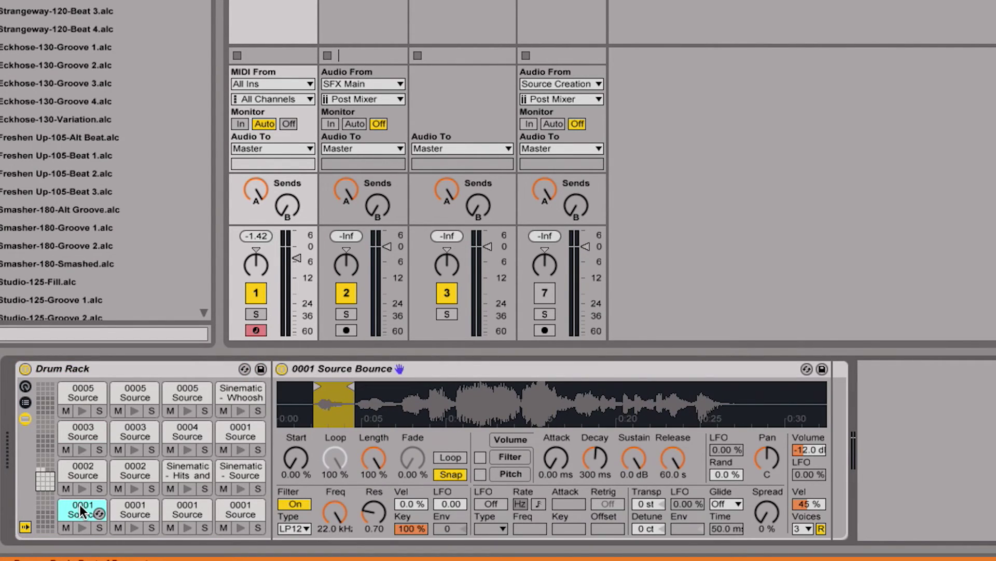
click(135, 509)
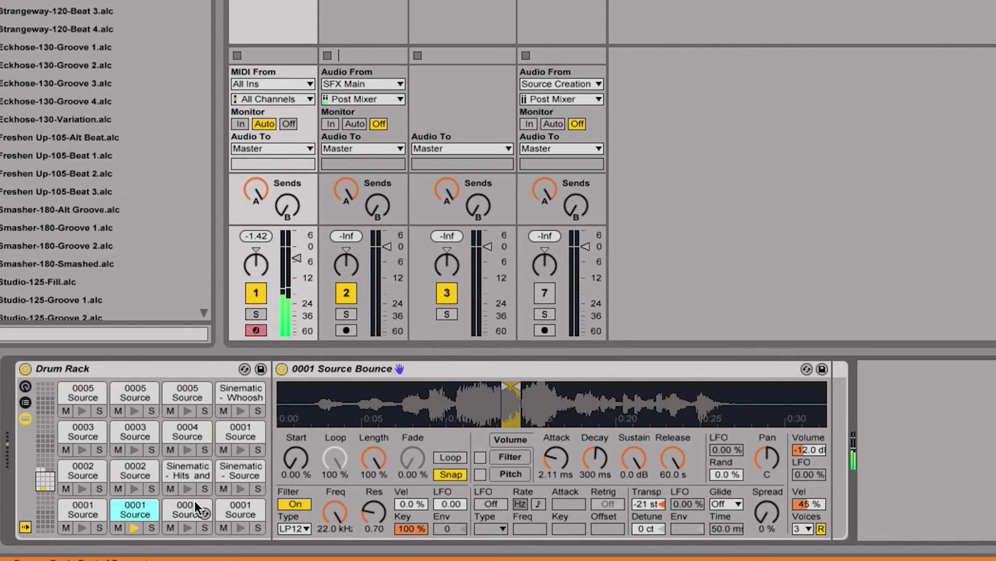
click(196, 507)
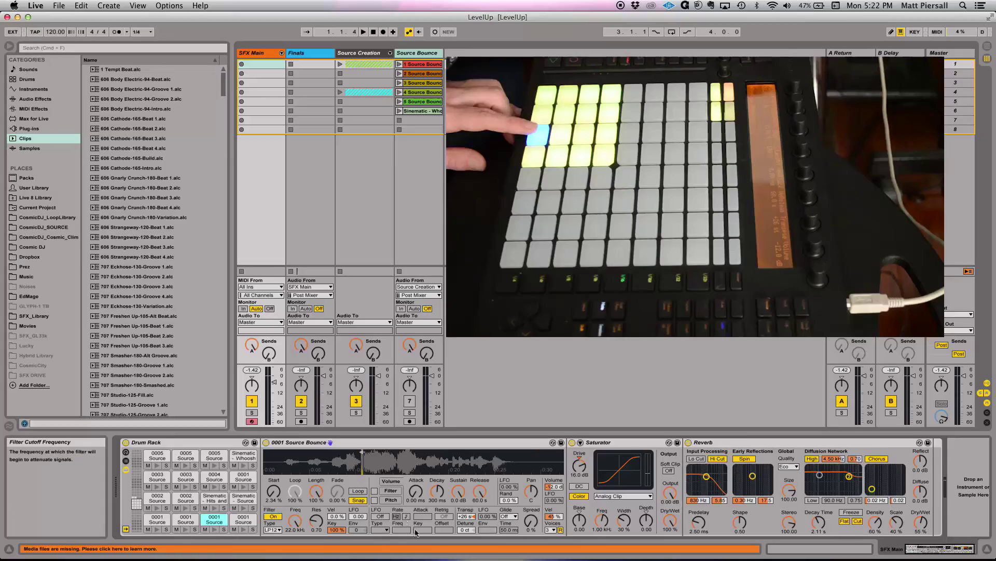
Step: Lengthen the Reverb's Decay Time while playing the source pads from Push
drag(820, 532, 822, 526)
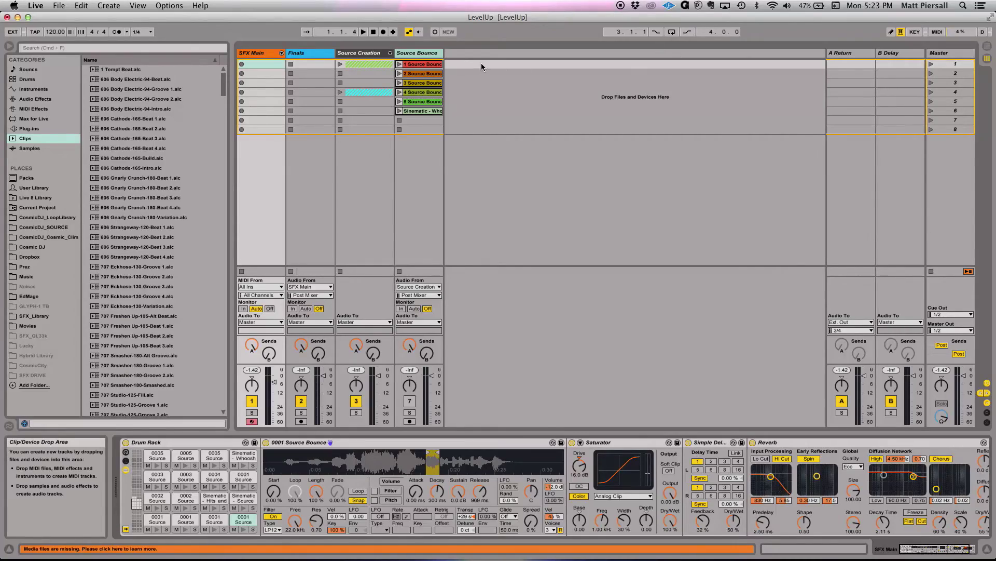
click(417, 53)
Step: Unfold Source Creation, inspect the SFX Main Drum Rack, Finals and Source Creation tracks, then refold it
click(390, 53)
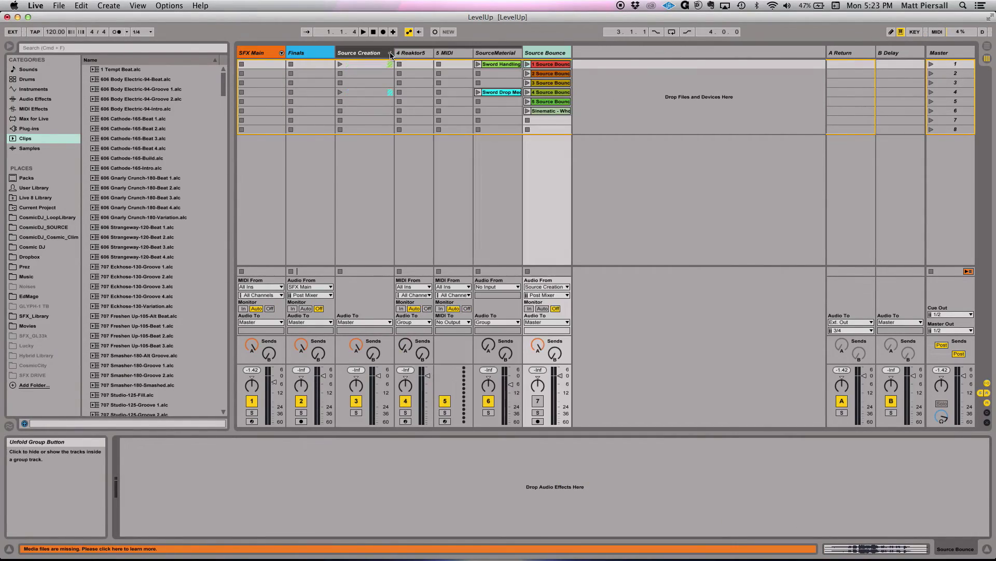
click(251, 54)
click(184, 442)
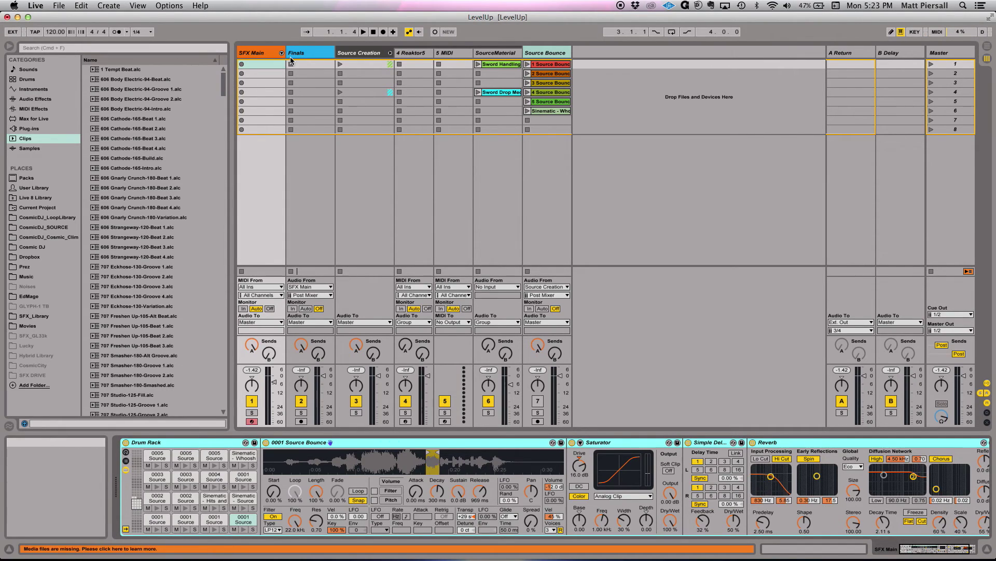
click(297, 53)
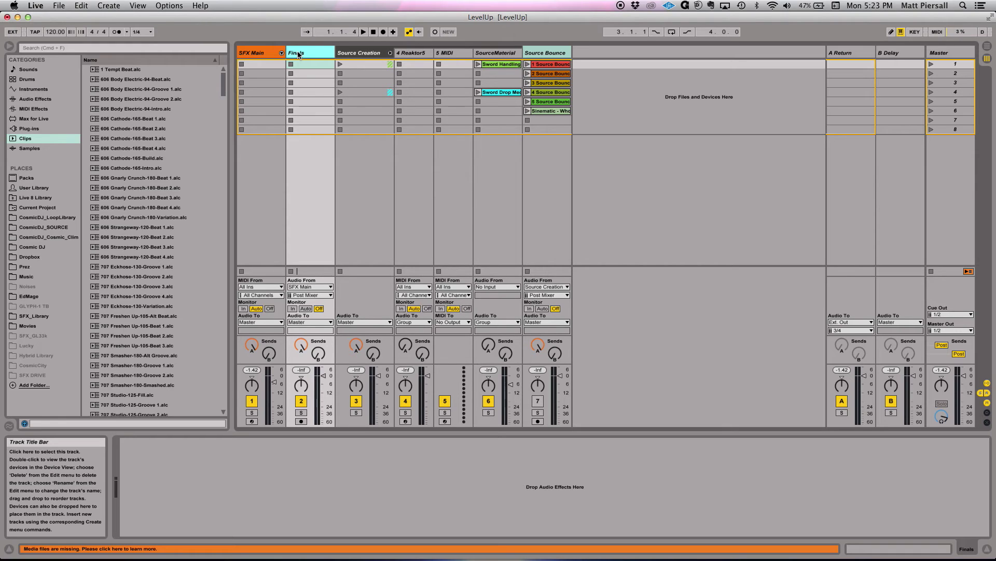
click(348, 53)
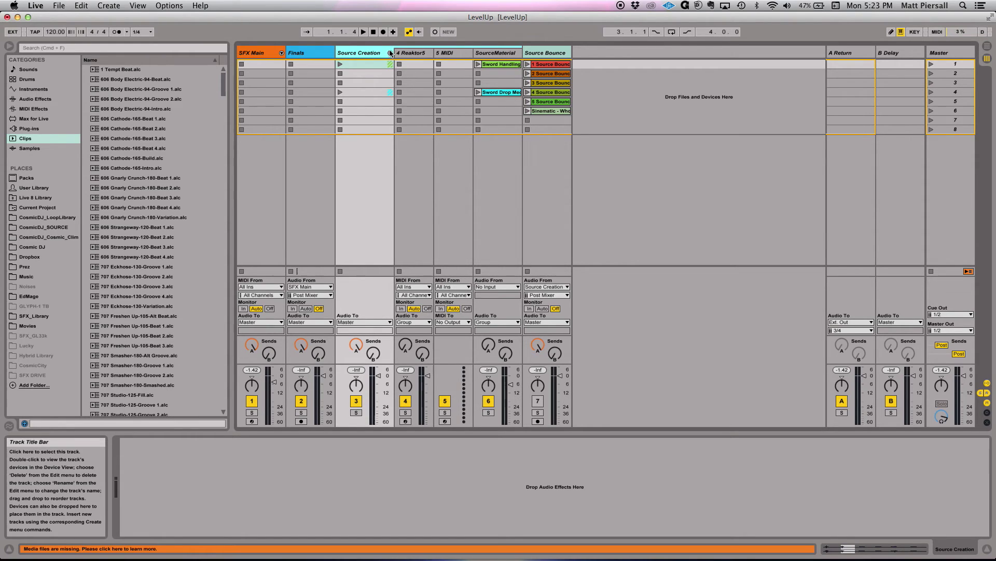
click(390, 53)
Step: Unfold Source Creation and look through the 4 Reaktor5, 5 MIDI and SourceMaterial tracks
click(359, 70)
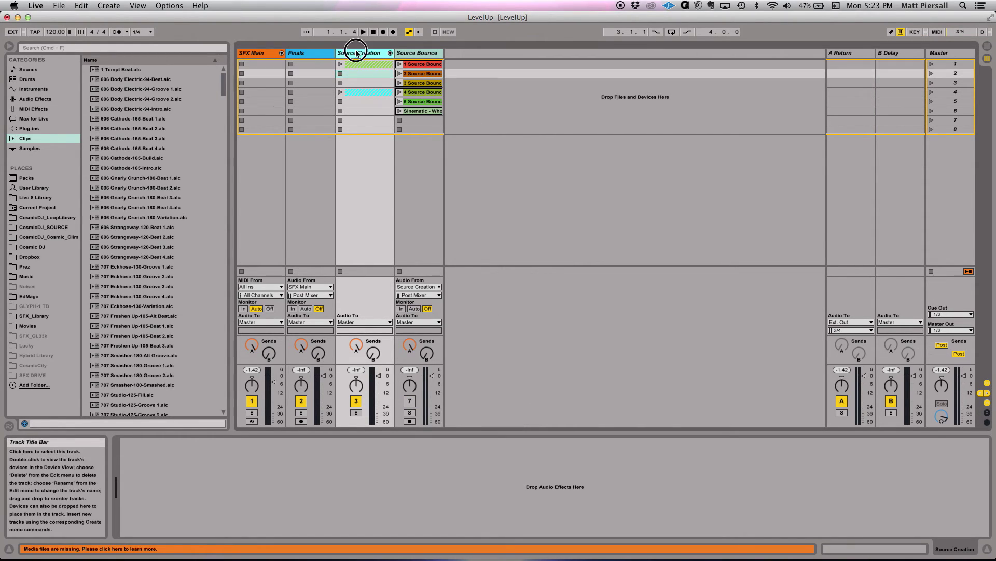
click(390, 53)
click(418, 54)
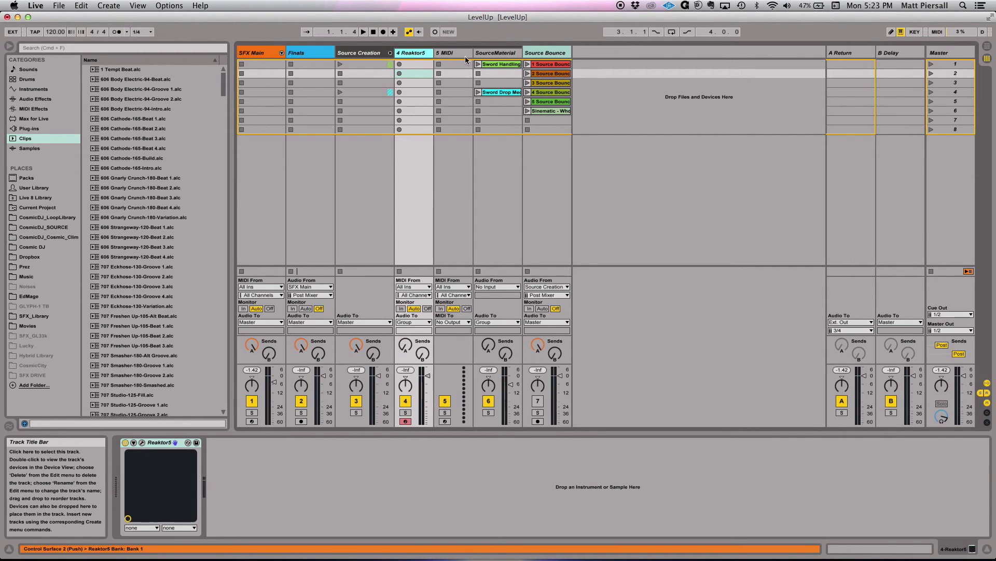
click(444, 54)
click(416, 54)
click(455, 54)
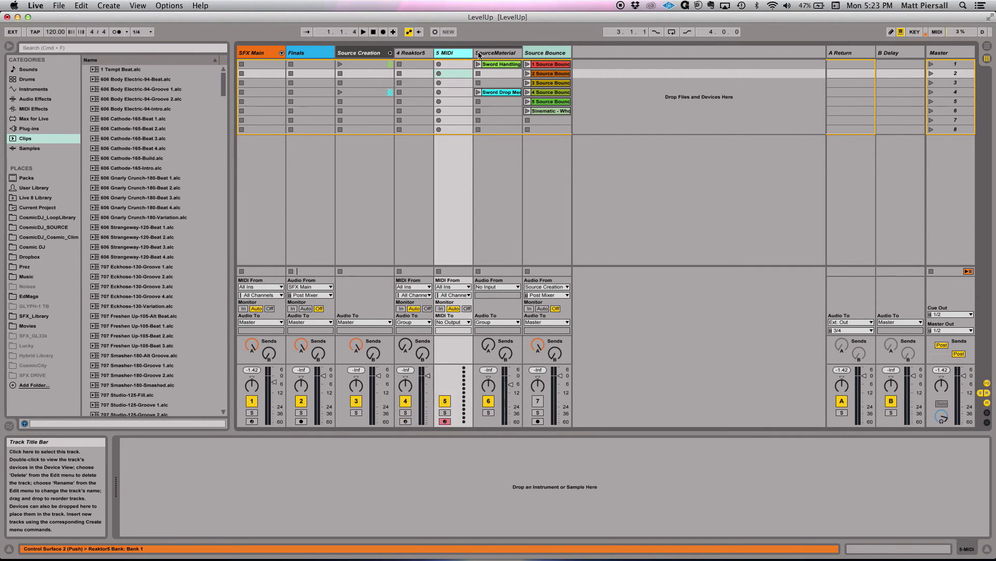
click(486, 54)
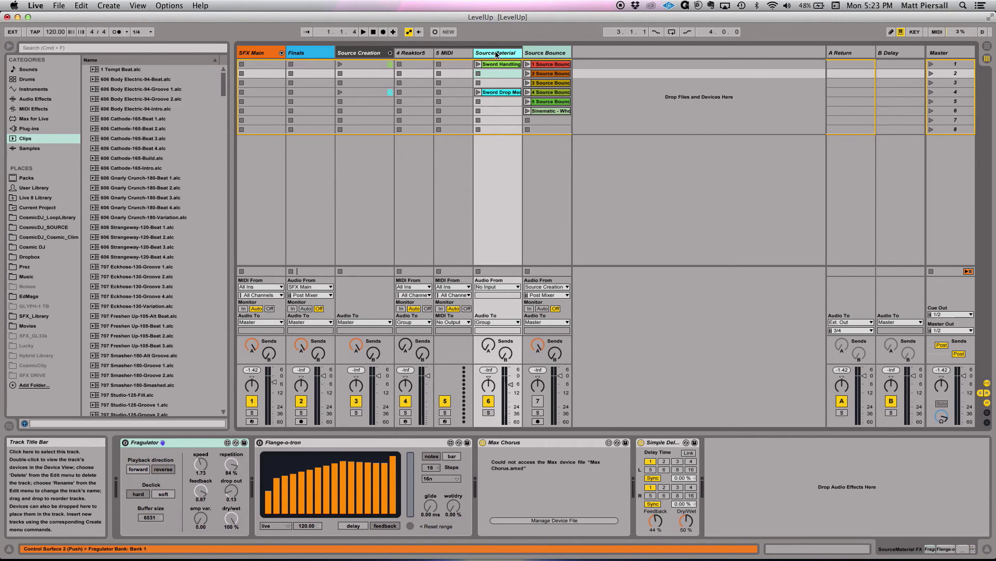
Step: Delete SourceMaterial's Max Chorus device and open the Sword Handling clip's waveform
click(519, 442)
key(Delete)
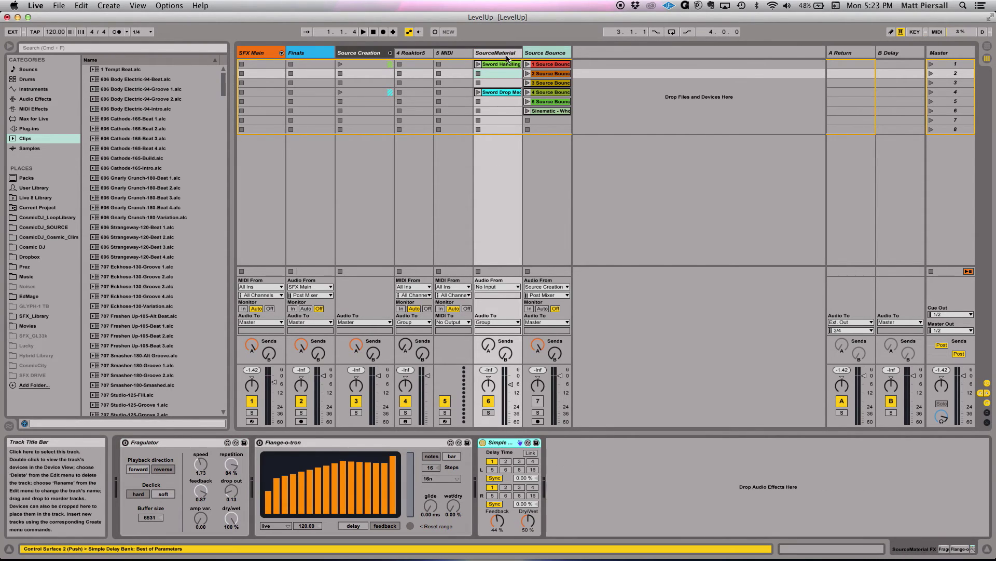
click(488, 55)
click(485, 65)
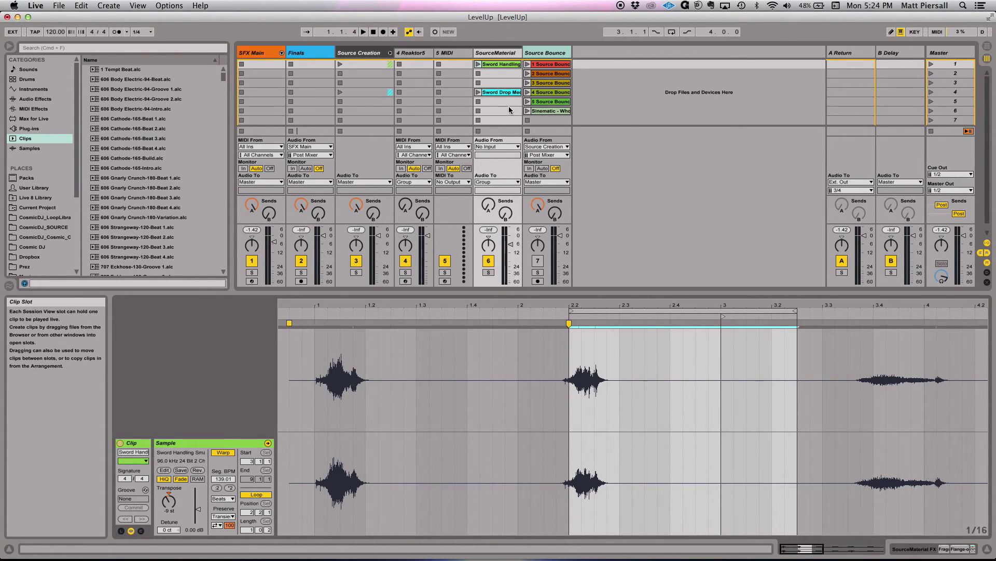
Step: Move the Sword Handling loop later and stretch it to 2 bars, spanning bar 5 to 7
key(shift+Tab)
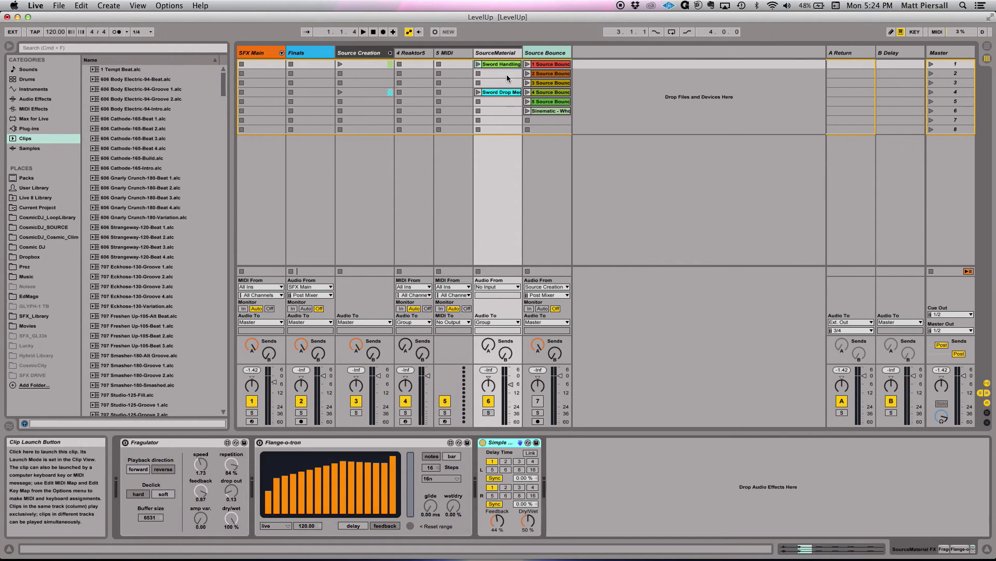
click(496, 64)
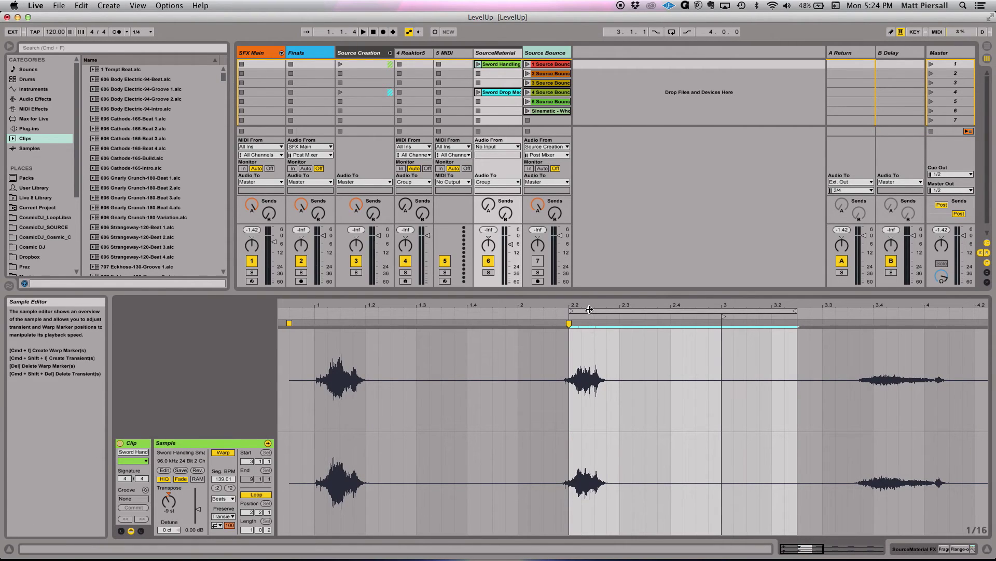
drag(364, 332, 364, 296)
mouse_move(416, 313)
mouse_down()
mouse_move(536, 297)
mouse_move(560, 313)
mouse_move(515, 313)
mouse_move(685, 307)
mouse_move(654, 320)
mouse_up()
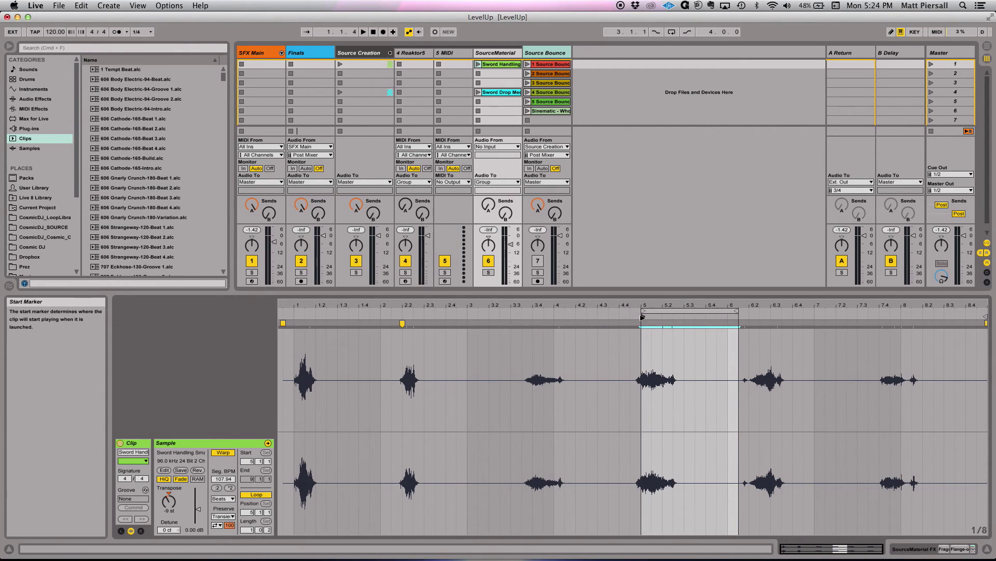
drag(736, 310, 814, 310)
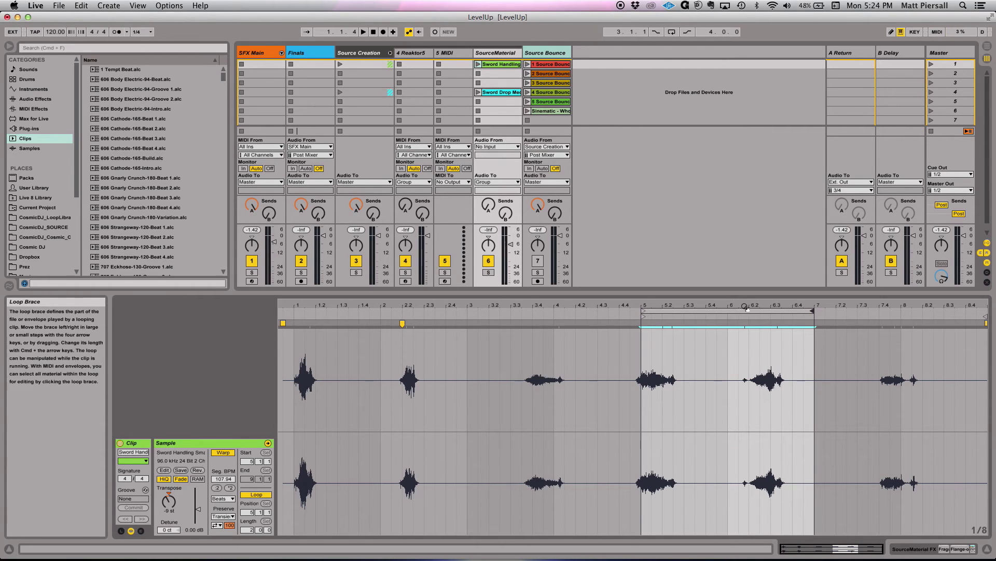
drag(746, 307, 746, 337)
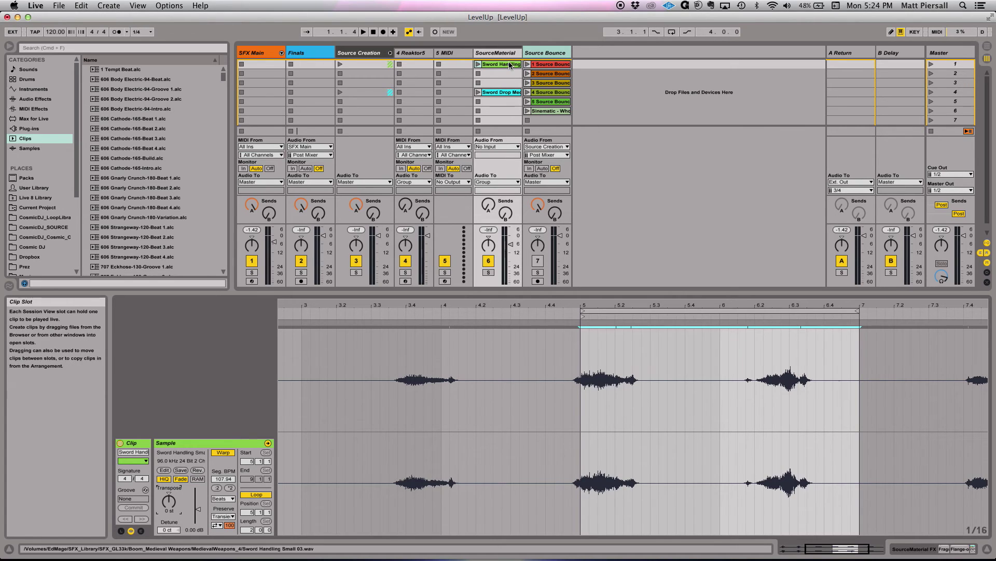
Step: Enable Flange-o-tron and Fragulator on SourceMaterial and launch the Sword Handling clip
click(494, 103)
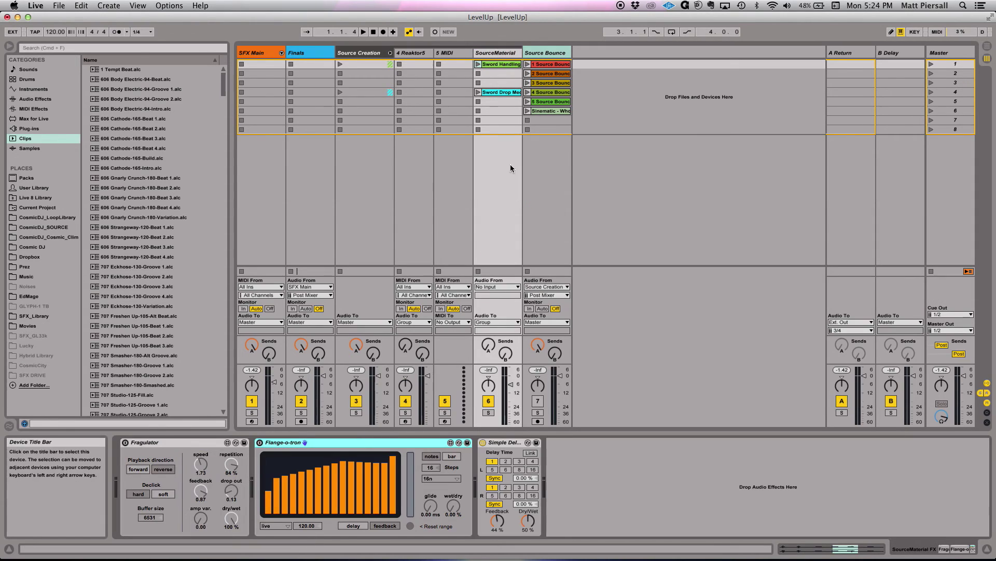
click(259, 443)
click(126, 442)
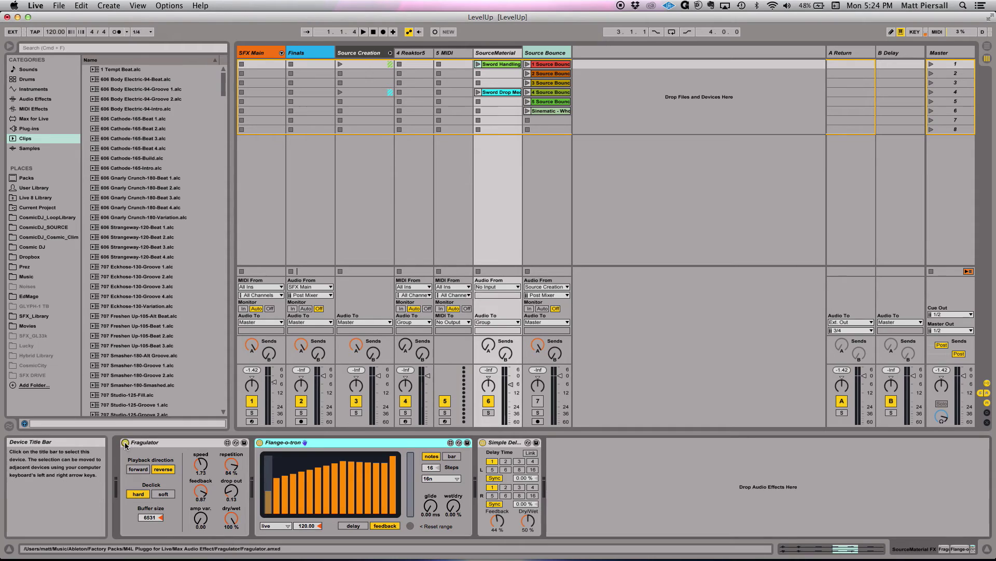
click(478, 64)
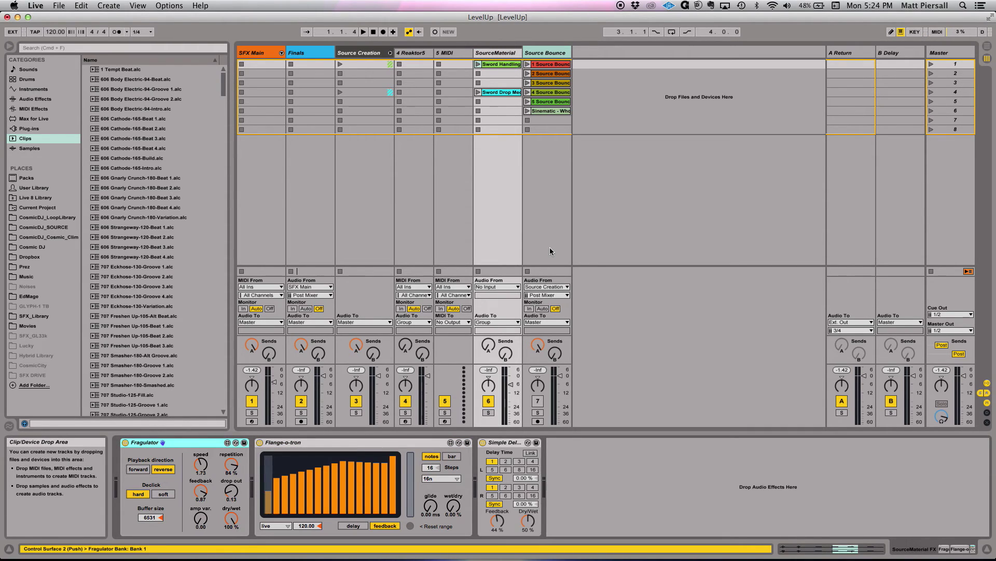
click(493, 66)
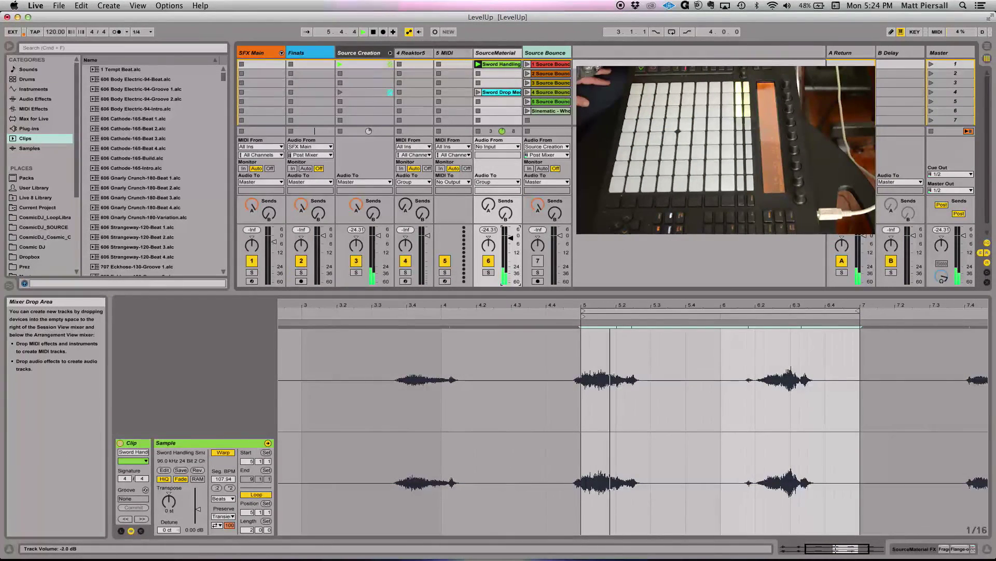
Step: Load a Compressor from Audio Effects after Simple Delay on SourceMaterial
click(496, 54)
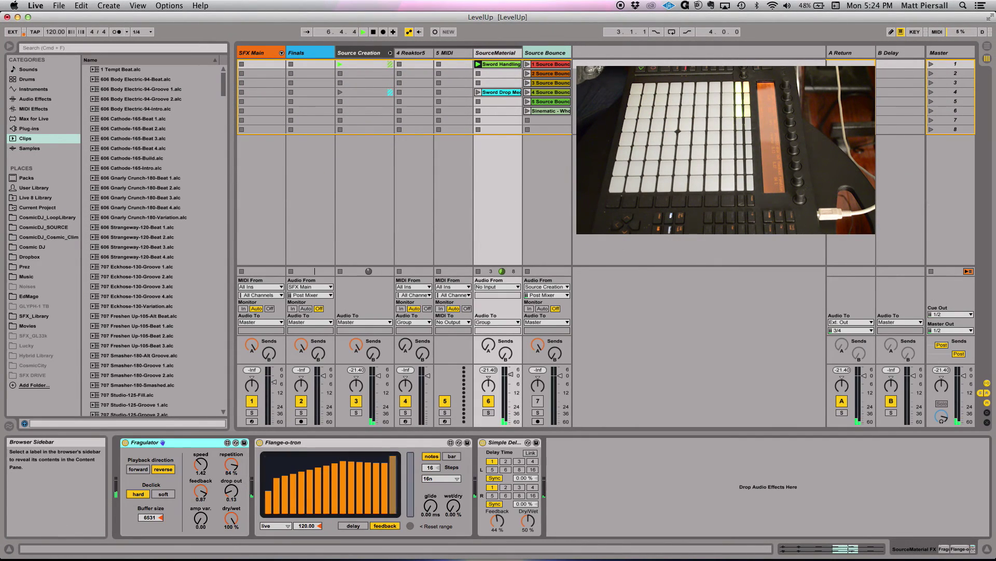
click(35, 99)
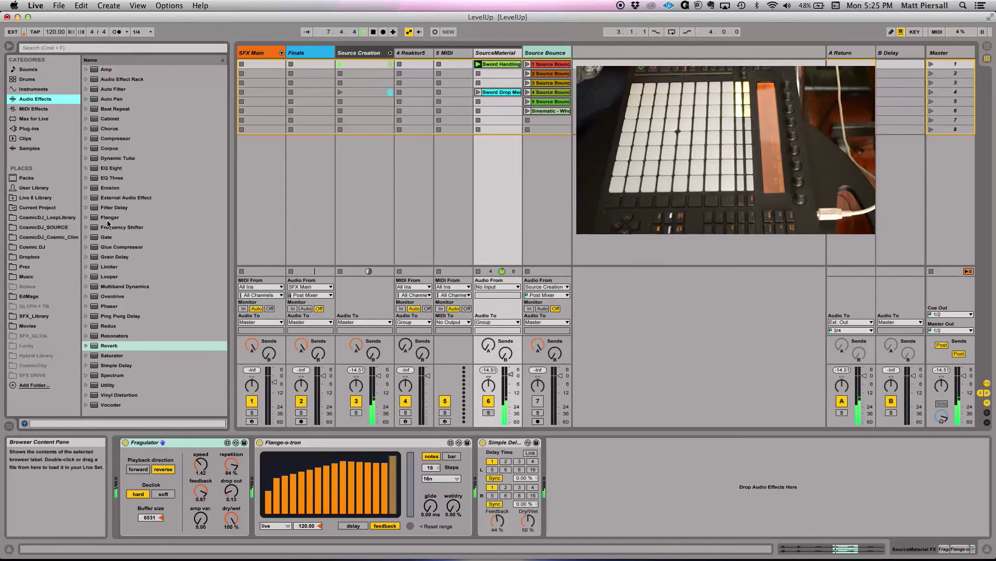
click(110, 129)
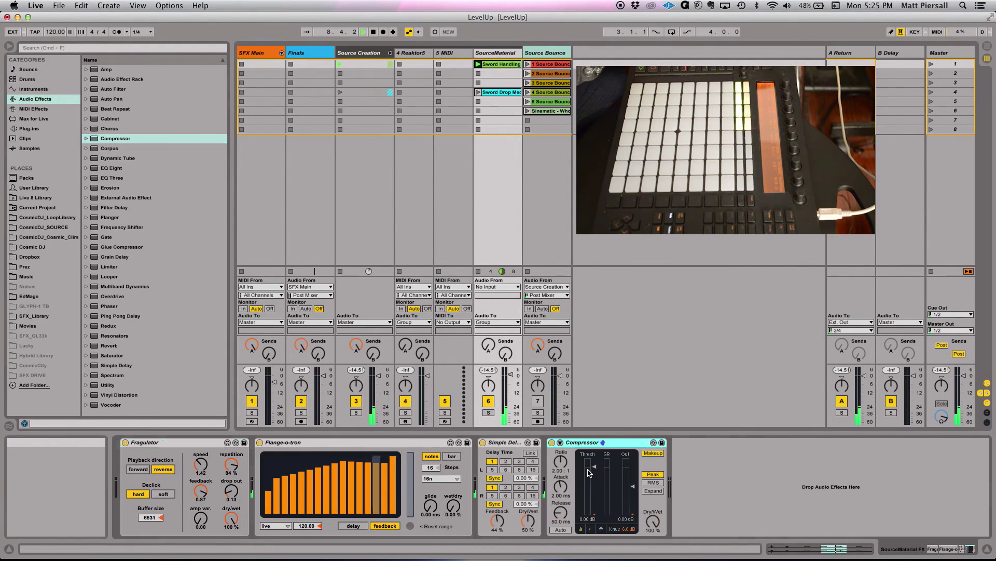